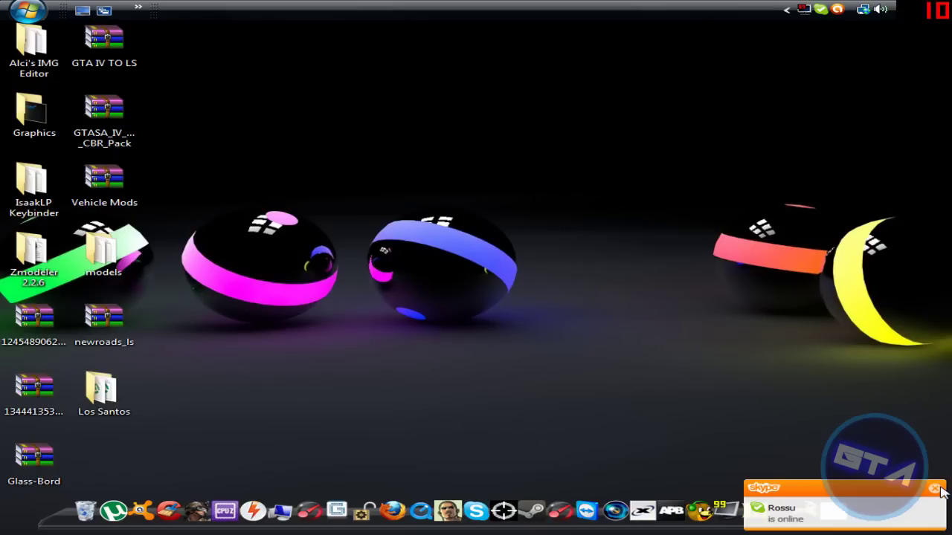
Dismiss the Skype contact-online notification and restore the Firefox window with the New Roads mod page
{"action": "left_click", "coordinate": [935, 489]}
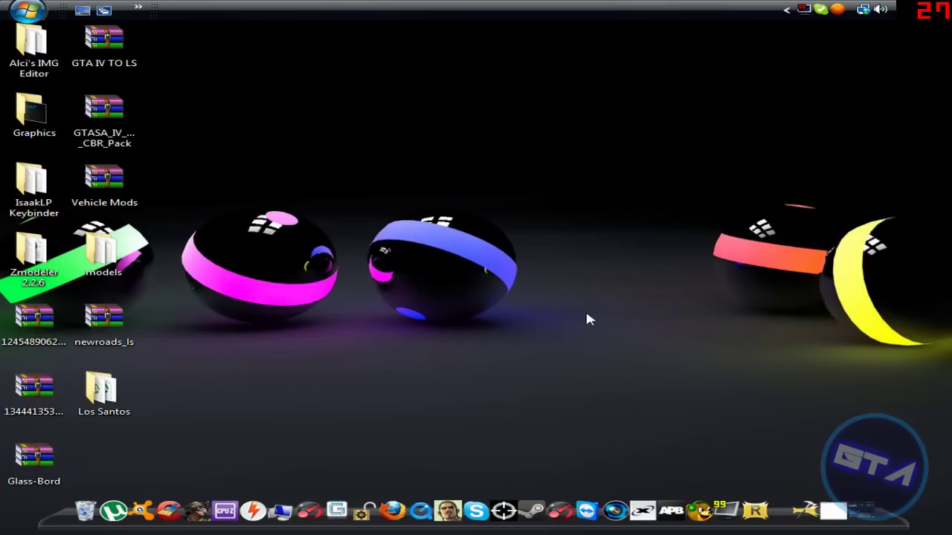
{"action": "left_click", "coordinate": [863, 505]}
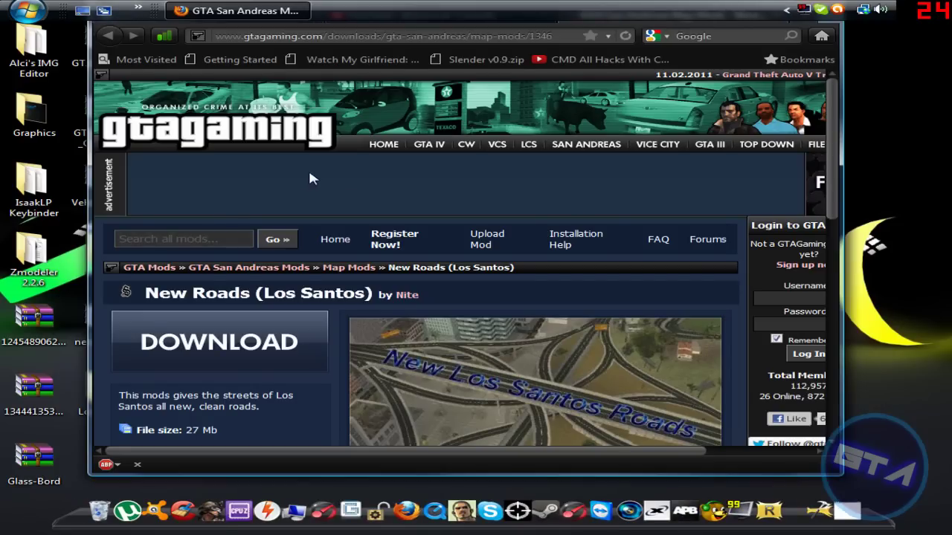
Review the New Roads (Los Santos) mod details, then switch from Firefox to the desktop
{"action": "scroll", "coordinate": [385, 291], "scroll_direction": "down", "scroll_amount": 6}
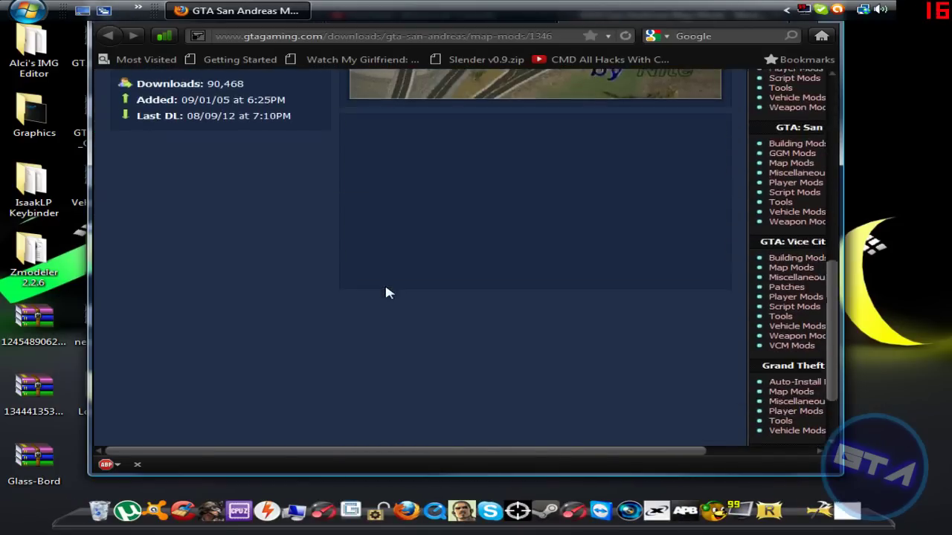
{"action": "scroll", "coordinate": [416, 278], "scroll_direction": "up", "scroll_amount": 4}
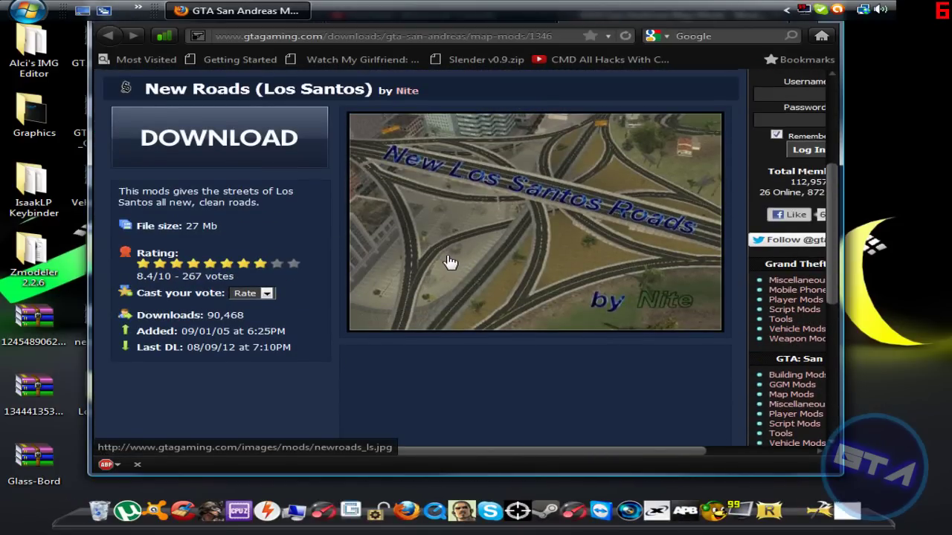
{"action": "scroll", "coordinate": [457, 260], "scroll_direction": "up", "scroll_amount": 3}
{"action": "scroll", "coordinate": [432, 333], "scroll_direction": "down", "scroll_amount": 4}
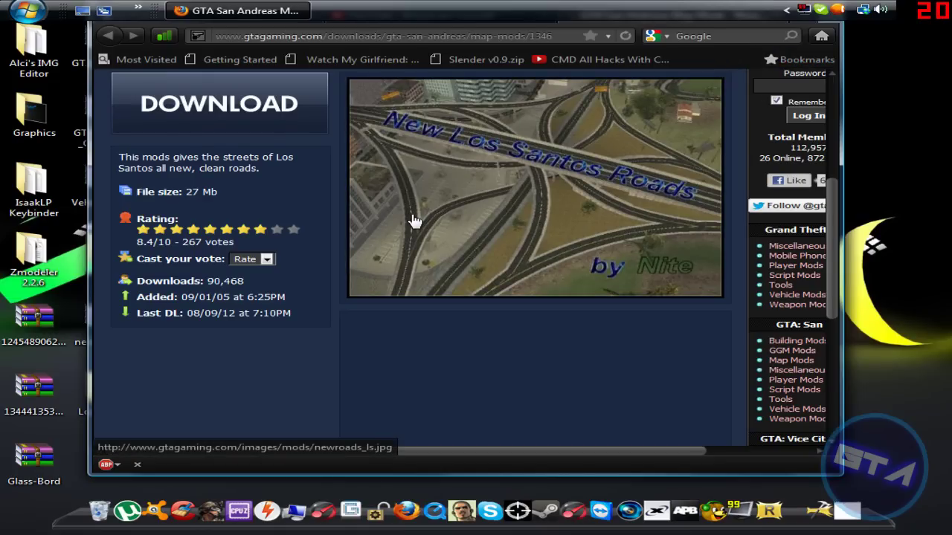
{"action": "key", "text": "alt+Tab"}
{"action": "key", "text": "alt+Tab"}
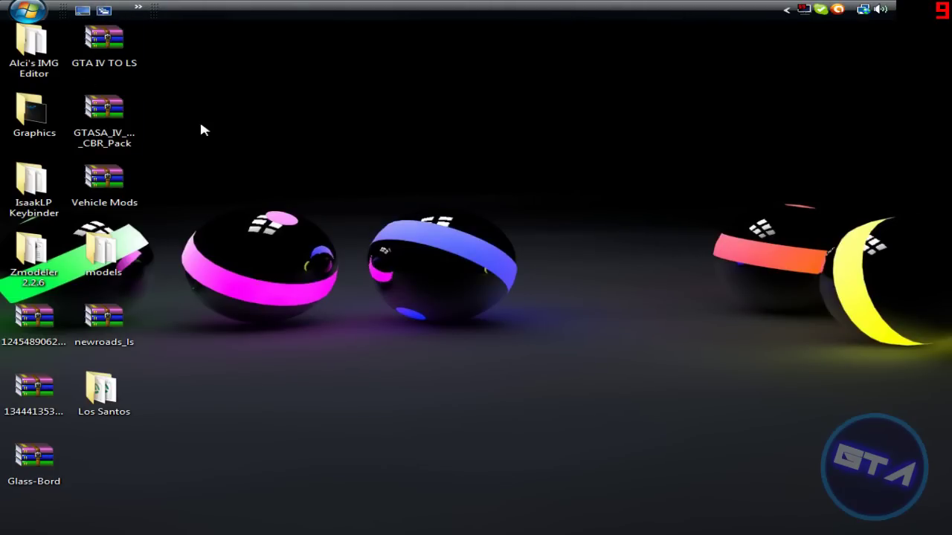
Open the Alci's IMG Editor desktop folder and launch Alci's IMG Editor 1.5.exe
{"action": "double_click", "coordinate": [33, 49]}
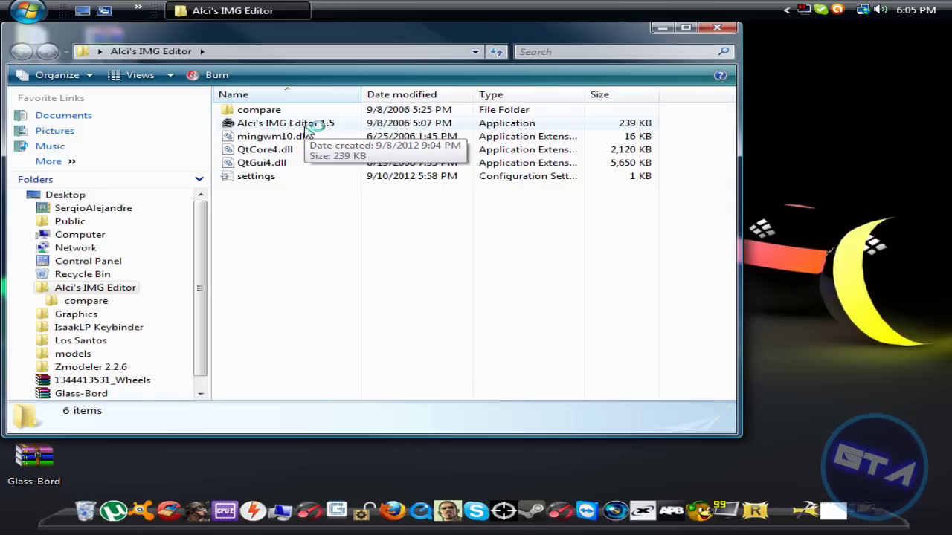
{"action": "double_click", "coordinate": [305, 125]}
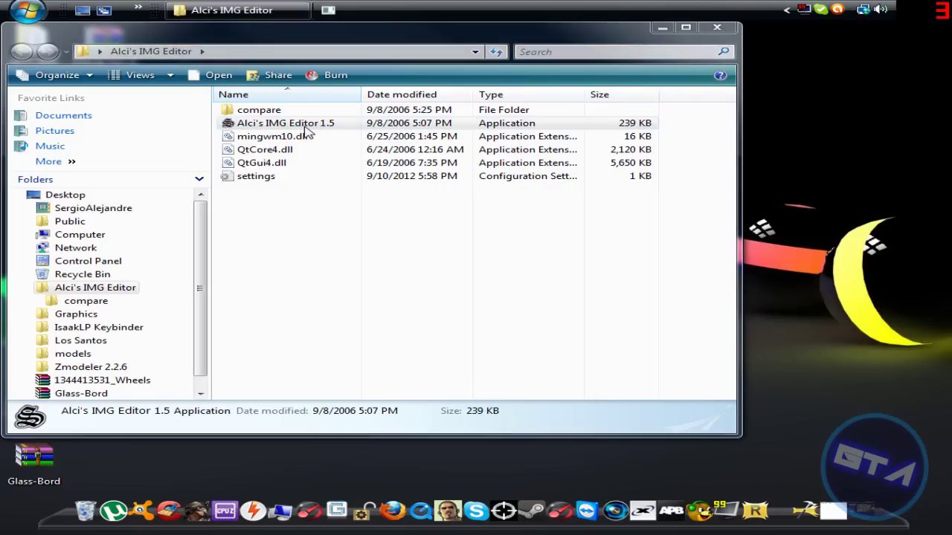
Close Explorer, move the editor window right, and bring up the Open archive dialog
{"action": "left_click", "coordinate": [717, 27]}
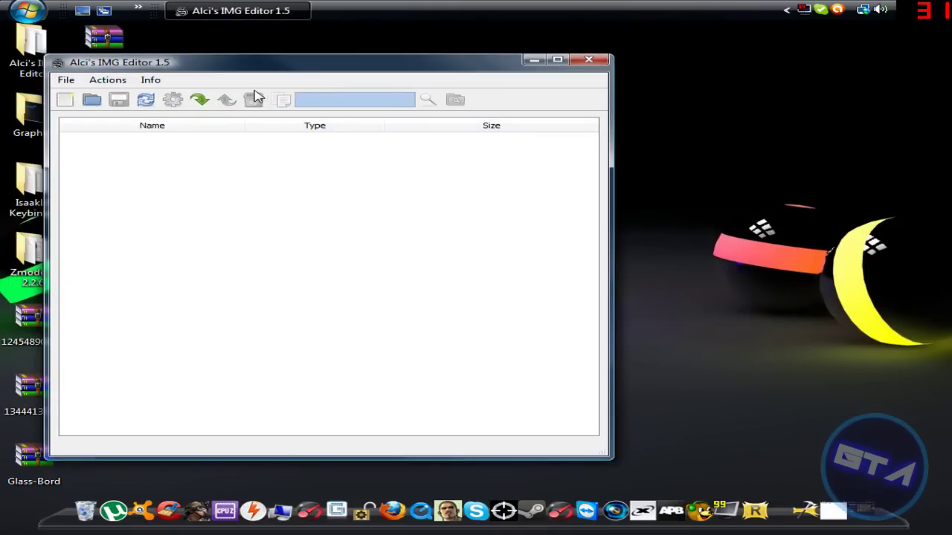
{"action": "left_click_drag", "start_coordinate": [294, 67], "coordinate": [513, 65]}
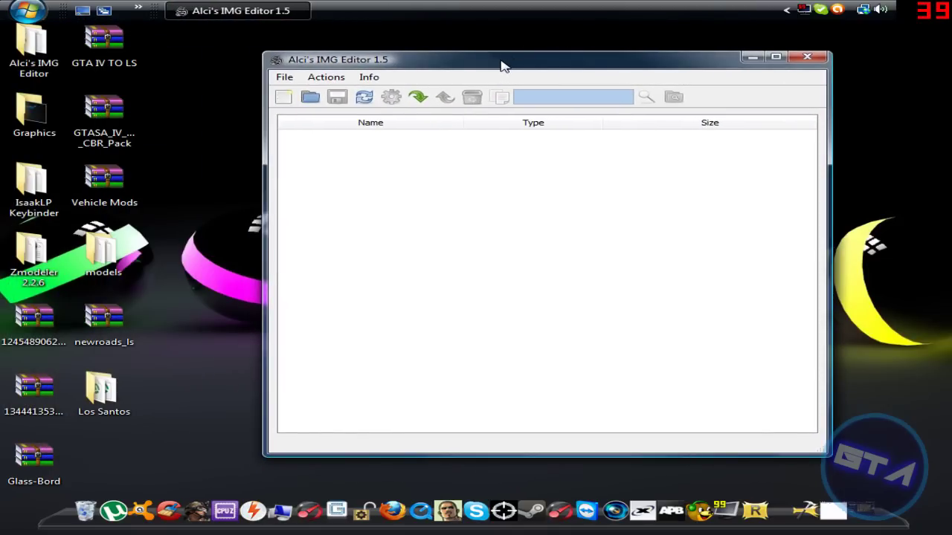
{"action": "left_click", "coordinate": [286, 78]}
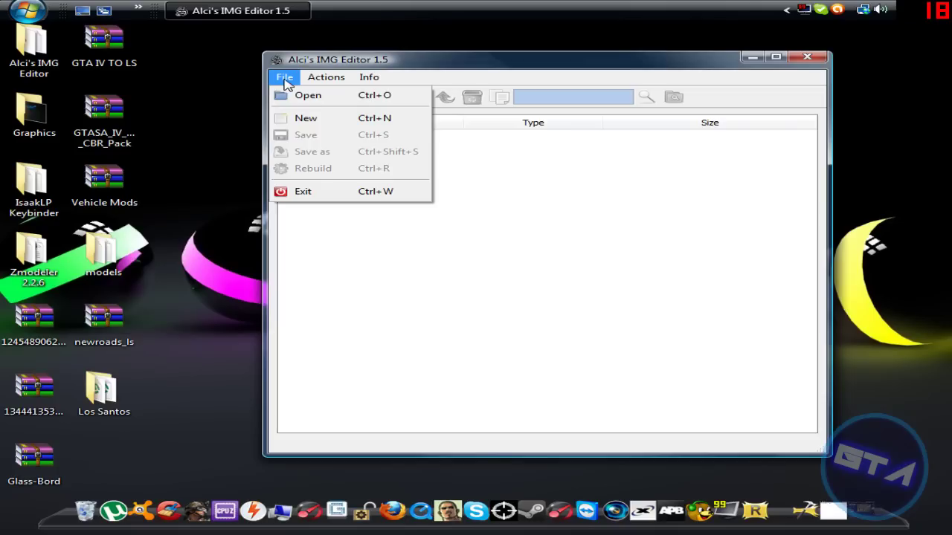
{"action": "left_click", "coordinate": [395, 67]}
{"action": "left_click", "coordinate": [313, 100]}
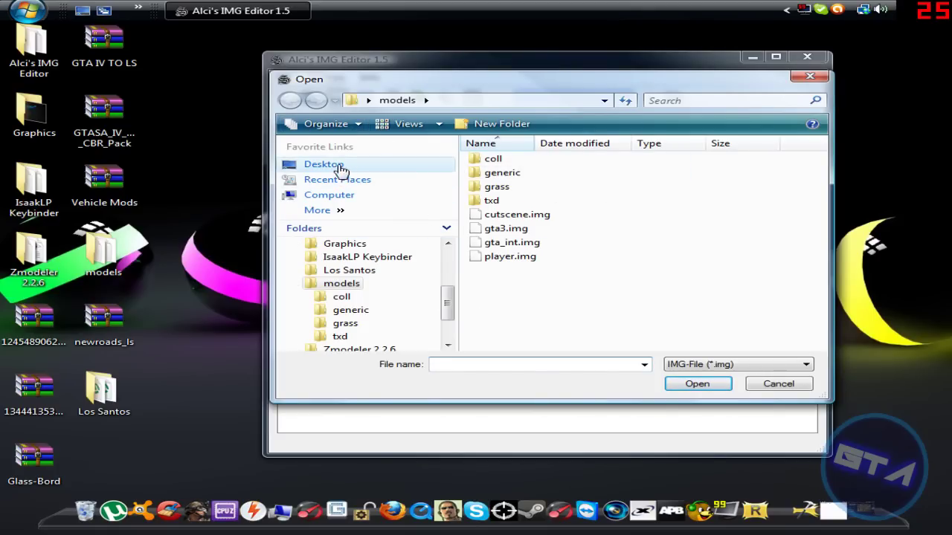
Browse from the Desktop into the game's models folder
{"action": "left_click", "coordinate": [316, 164]}
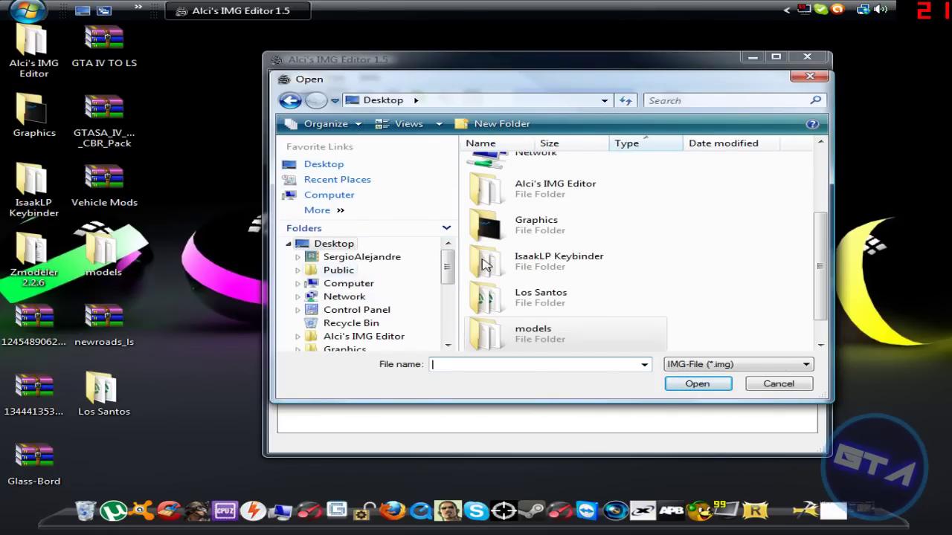
{"action": "scroll", "coordinate": [823, 265], "scroll_direction": "down", "scroll_amount": 1}
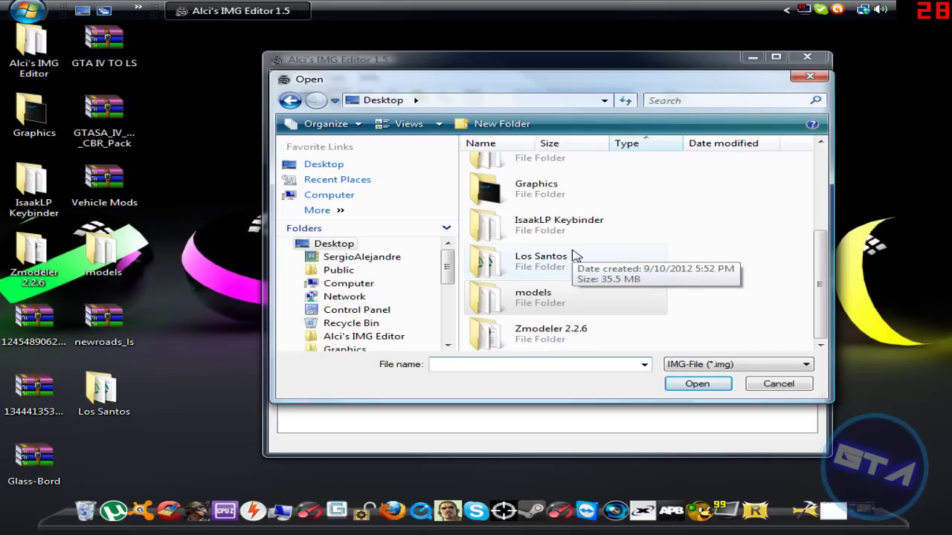
{"action": "double_click", "coordinate": [549, 316]}
Compare the cutscene, gta_int and player archives, then open gta3.img
{"action": "left_click", "coordinate": [502, 230]}
{"action": "left_click", "coordinate": [523, 217]}
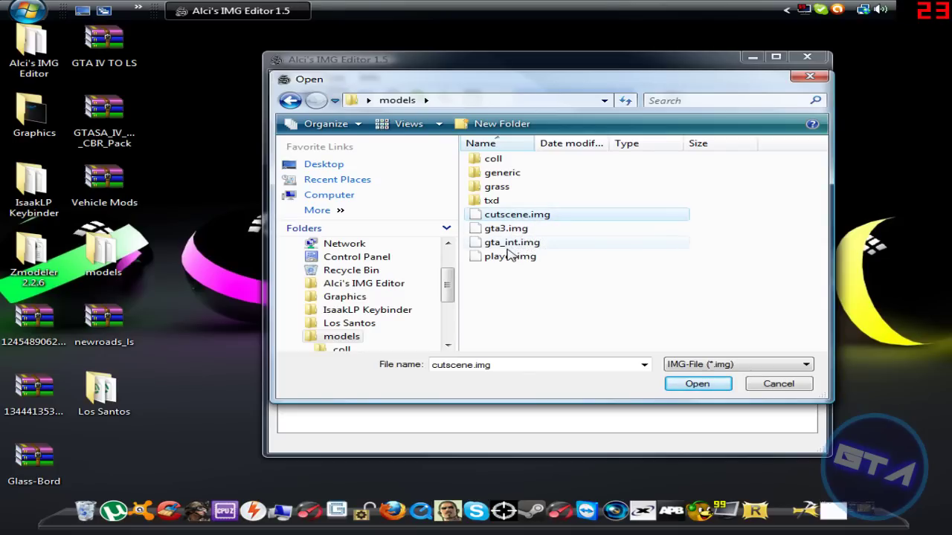
{"action": "key", "text": "Down"}
{"action": "key", "text": "Down"}
{"action": "key", "text": "Down"}
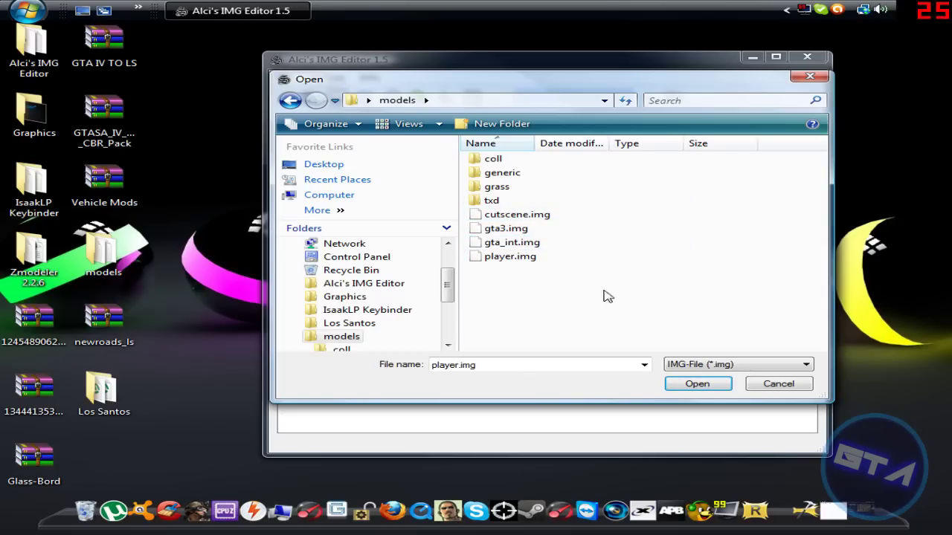
{"action": "left_click", "coordinate": [532, 232]}
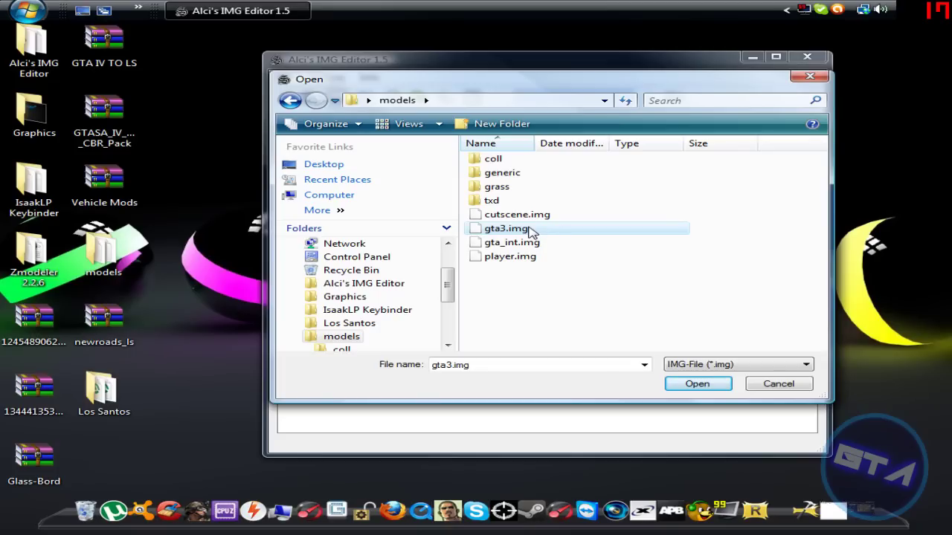
{"action": "left_click", "coordinate": [545, 219]}
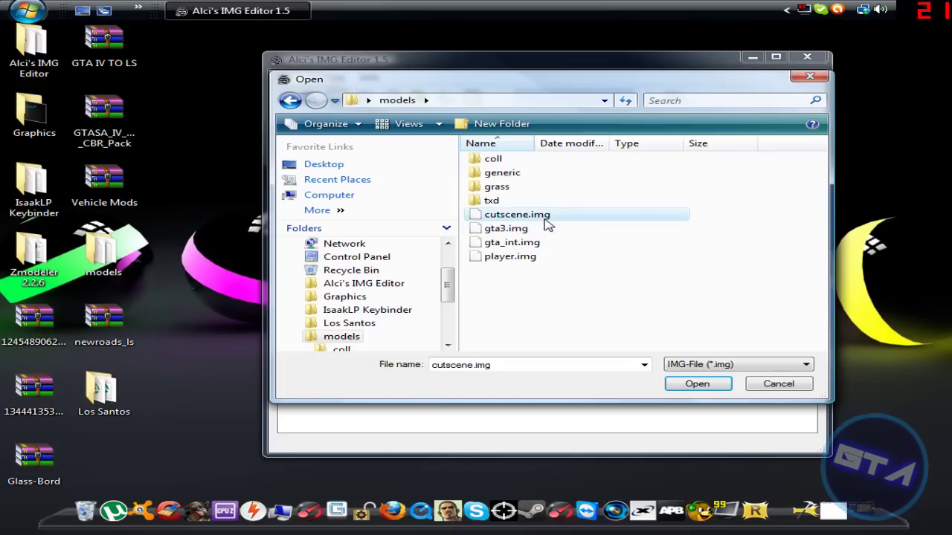
{"action": "left_click", "coordinate": [501, 248]}
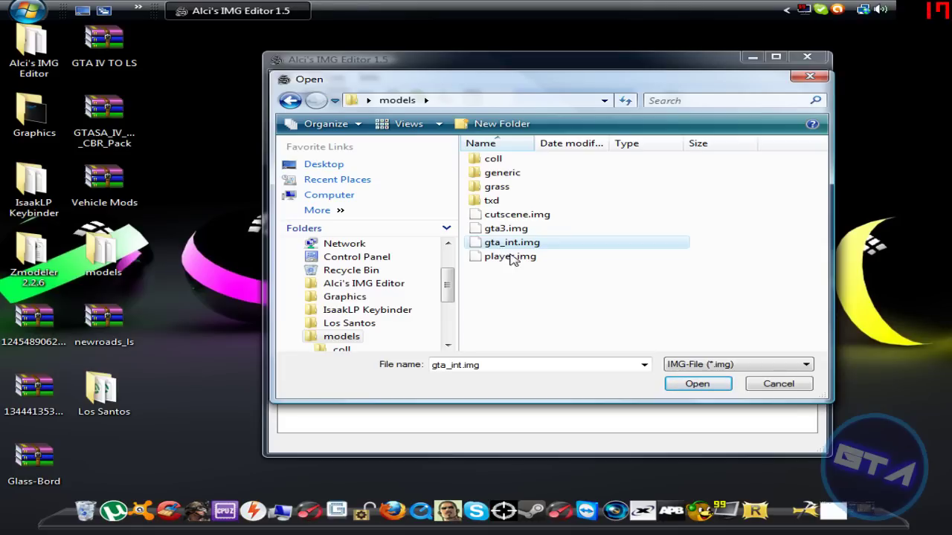
{"action": "left_click", "coordinate": [555, 258]}
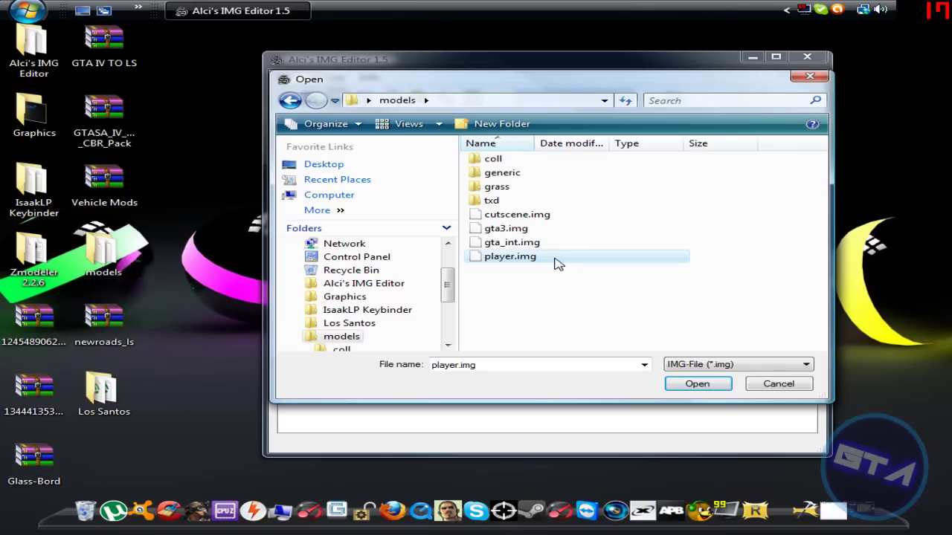
{"action": "left_click", "coordinate": [513, 229]}
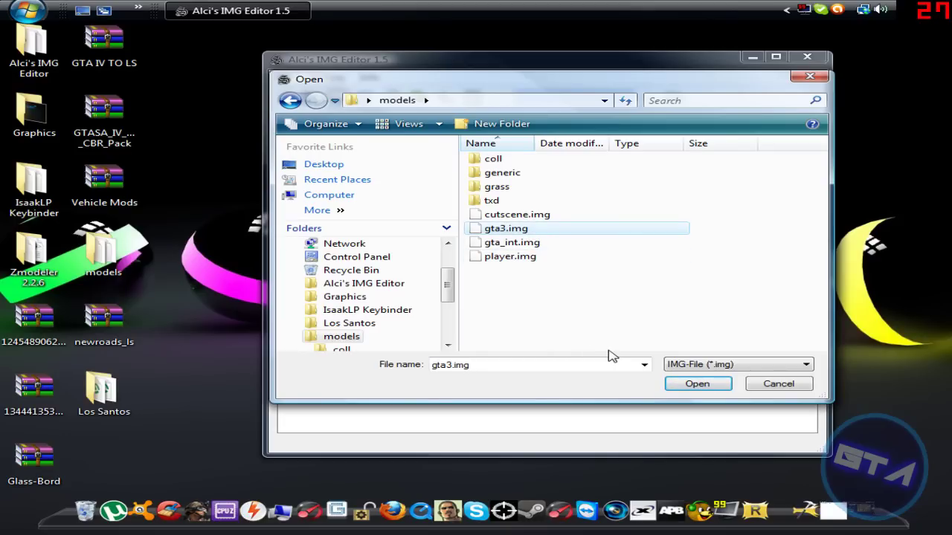
{"action": "left_click", "coordinate": [698, 385]}
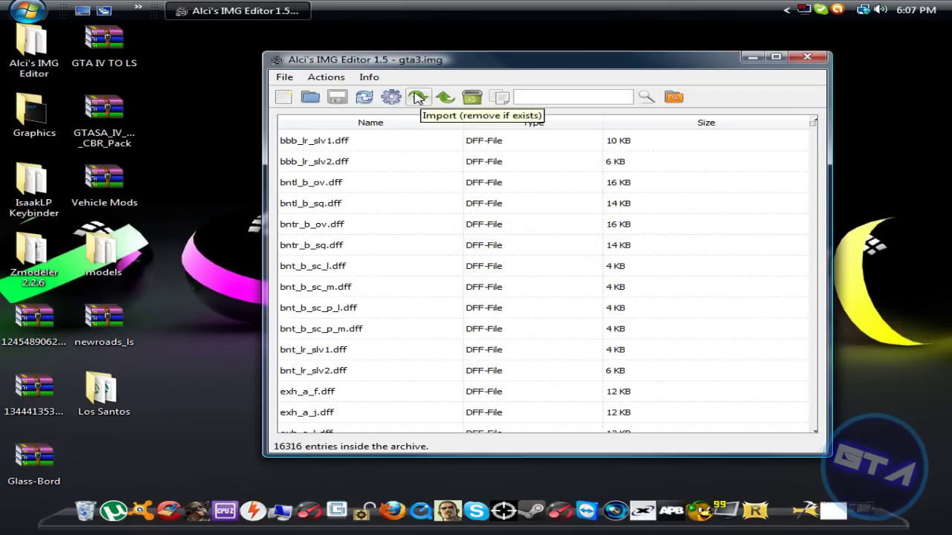
Choose Actions > Import (remove if exists) so same-named entries get replaced
{"action": "left_click", "coordinate": [326, 77]}
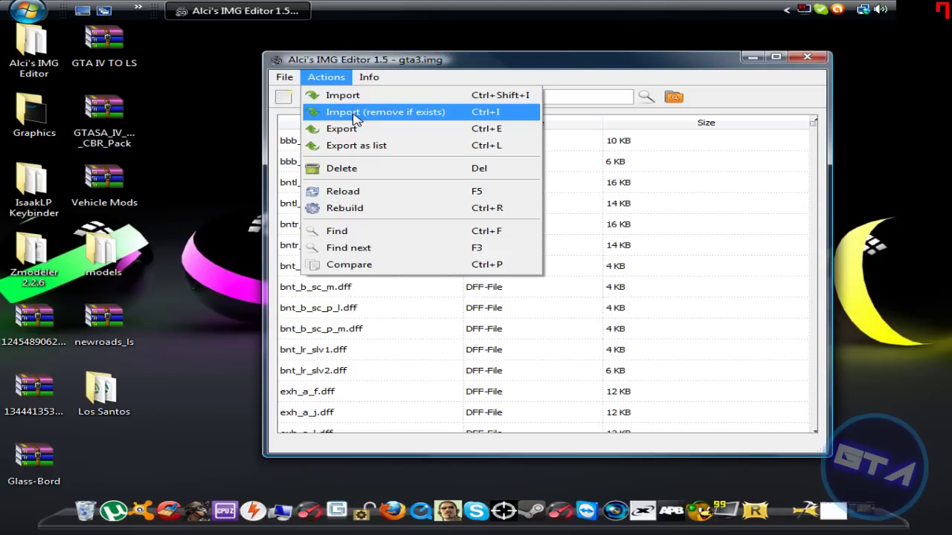
{"action": "left_click", "coordinate": [356, 119]}
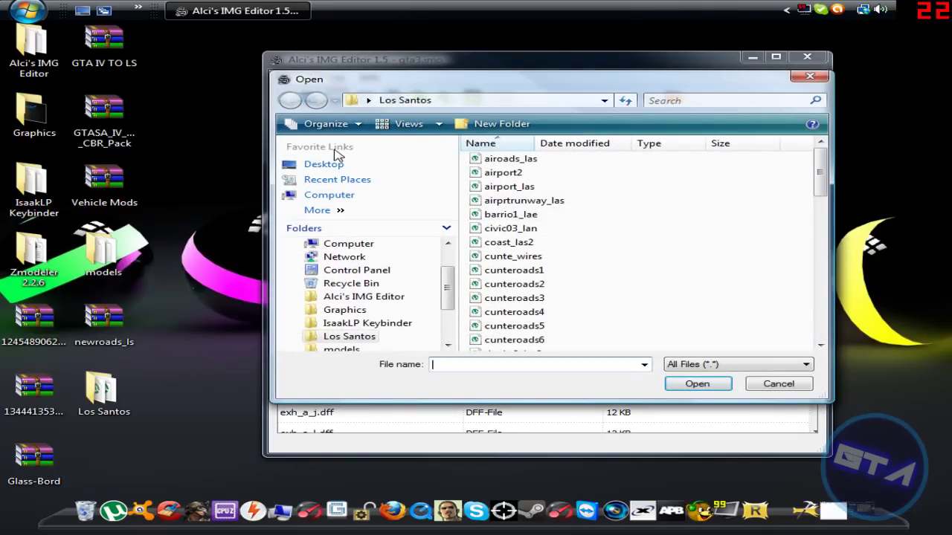
Navigate the file picker to the Los Santos folder on the Desktop
{"action": "left_click", "coordinate": [327, 164]}
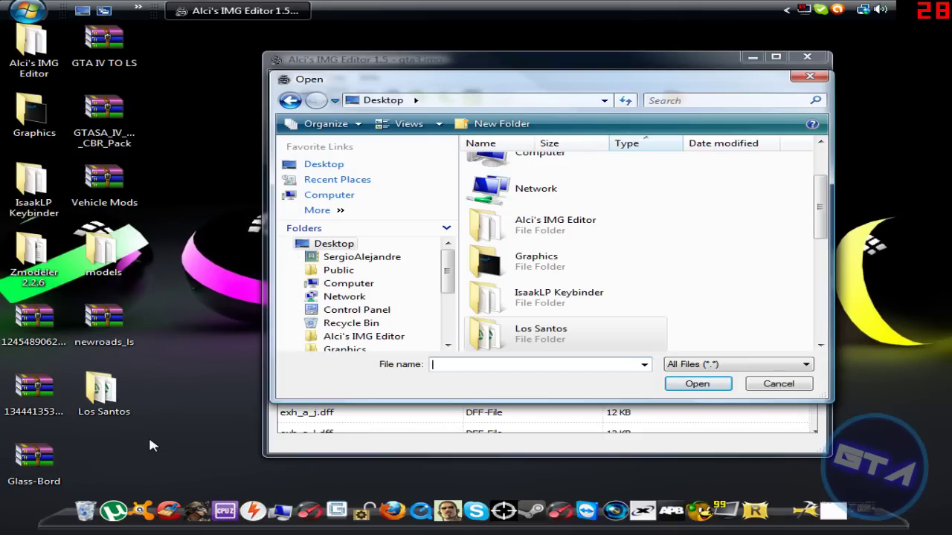
{"action": "double_click", "coordinate": [95, 399]}
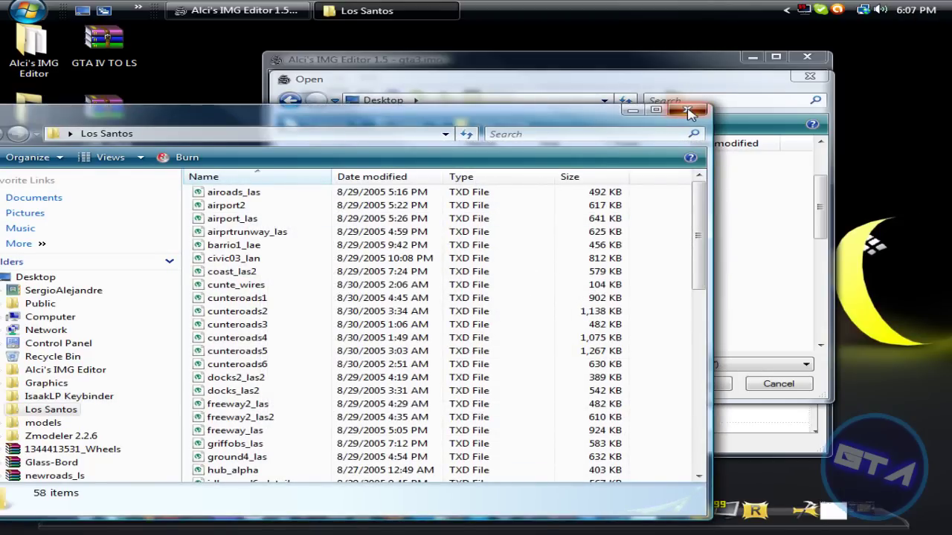
{"action": "left_click", "coordinate": [688, 111]}
{"action": "double_click", "coordinate": [507, 342]}
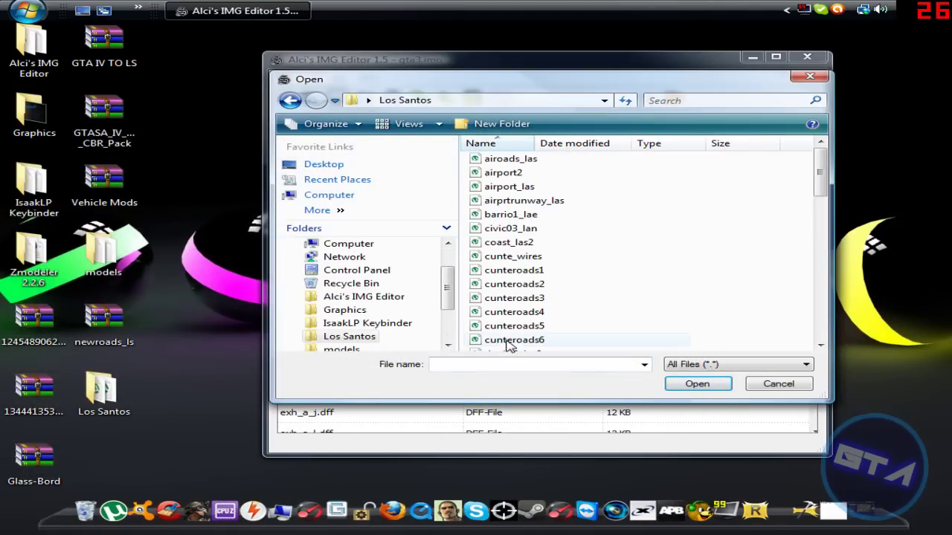
Select all TXD files in Los Santos and import them into gta3.img
{"action": "left_click", "coordinate": [512, 201]}
{"action": "left_click", "coordinate": [351, 126]}
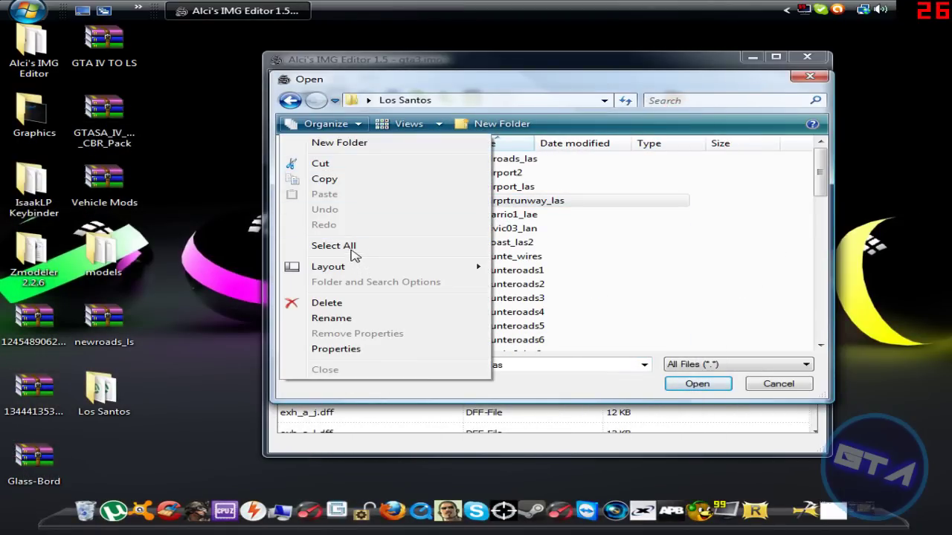
{"action": "left_click", "coordinate": [333, 245]}
{"action": "left_click", "coordinate": [697, 384]}
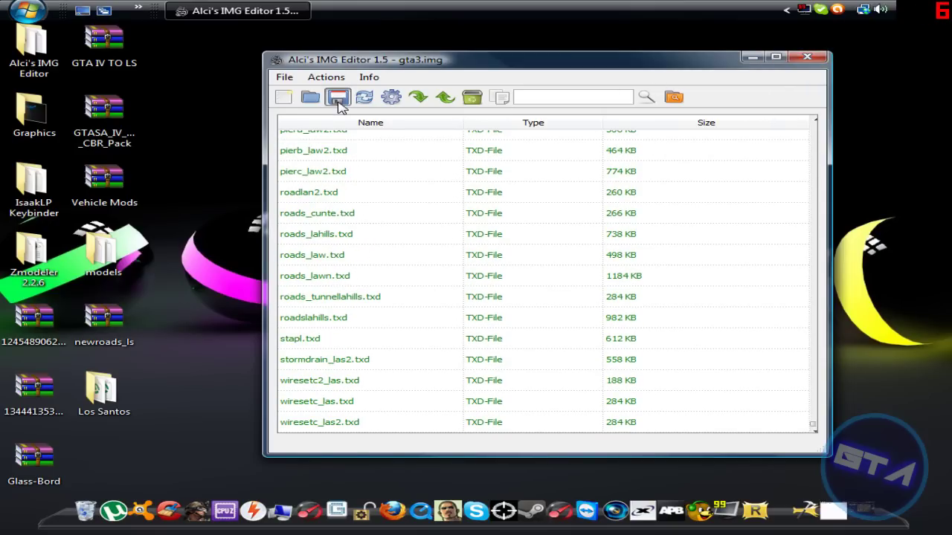
Save gta3.img with the imported road TXDs such as lae2roads.txd and lanroad.txd
{"action": "left_click", "coordinate": [337, 98]}
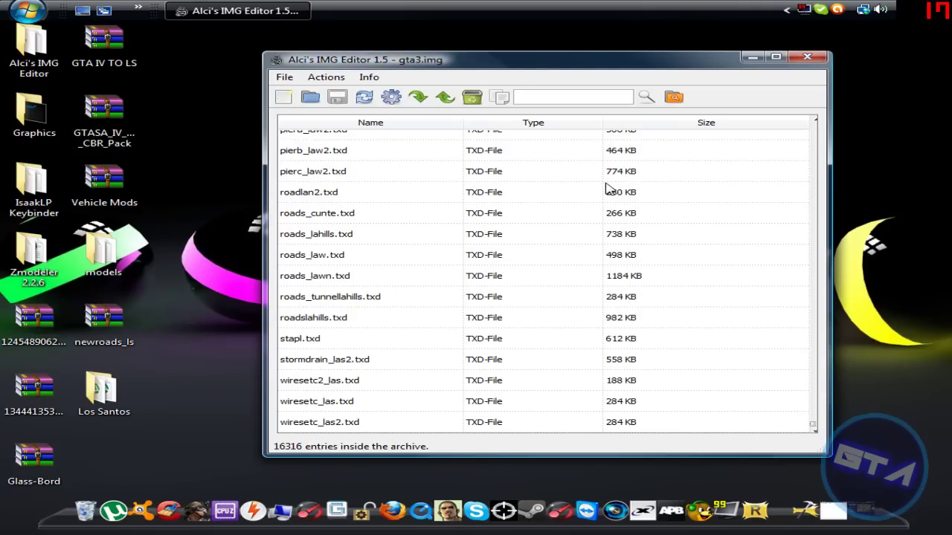
{"action": "scroll", "coordinate": [585, 285], "scroll_direction": "up", "scroll_amount": 15}
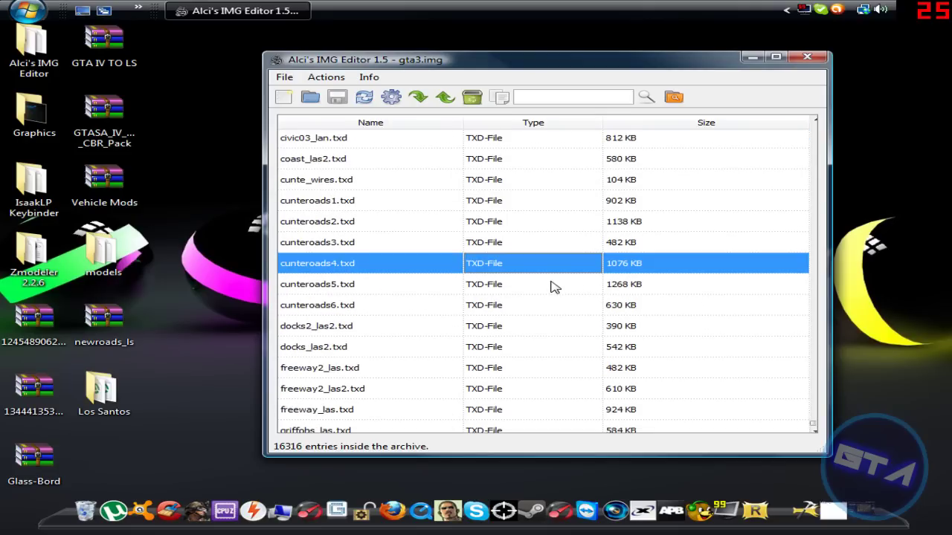
{"action": "scroll", "coordinate": [554, 287], "scroll_direction": "up", "scroll_amount": 5}
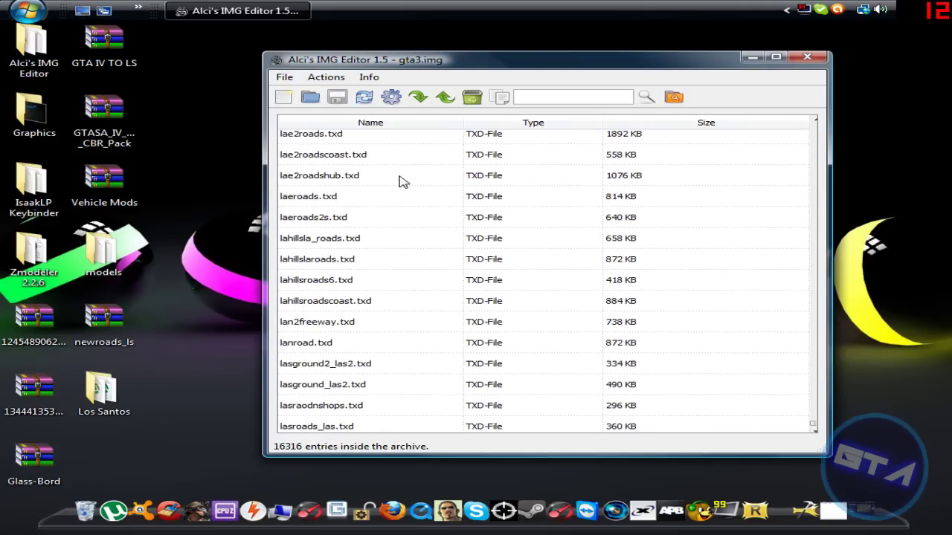
{"action": "left_click", "coordinate": [328, 78]}
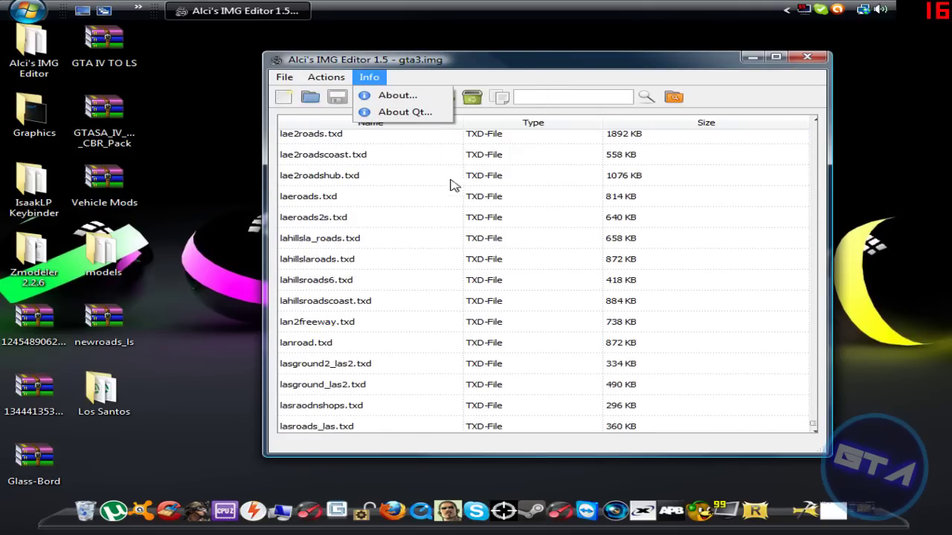
Rebuild the gta3.img archive, then close Alci's IMG Editor
{"action": "left_click", "coordinate": [342, 208]}
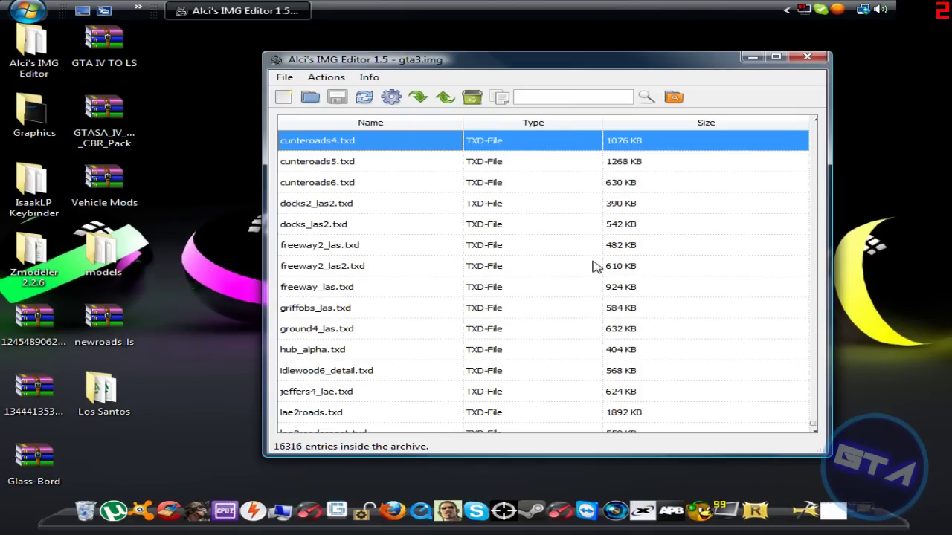
{"action": "left_click", "coordinate": [325, 77]}
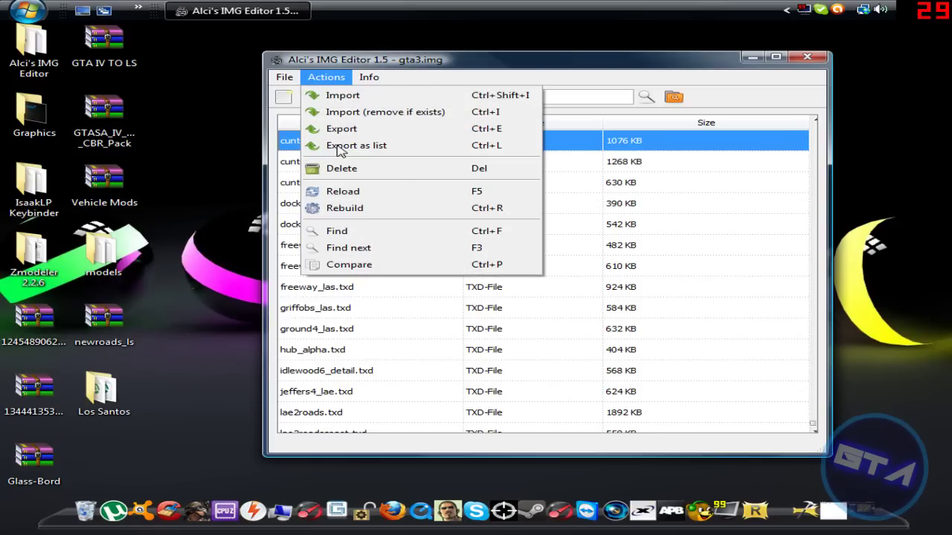
{"action": "left_click", "coordinate": [558, 63]}
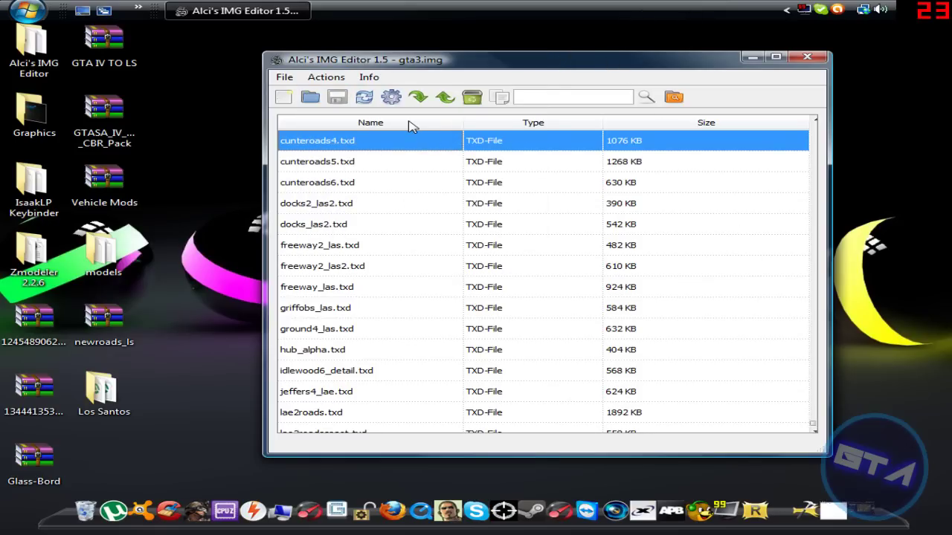
{"action": "left_click", "coordinate": [808, 58]}
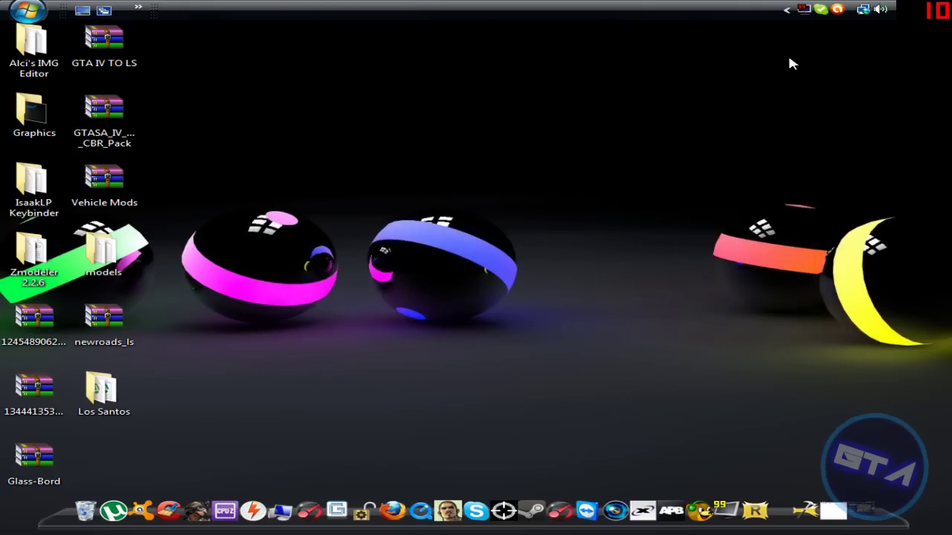